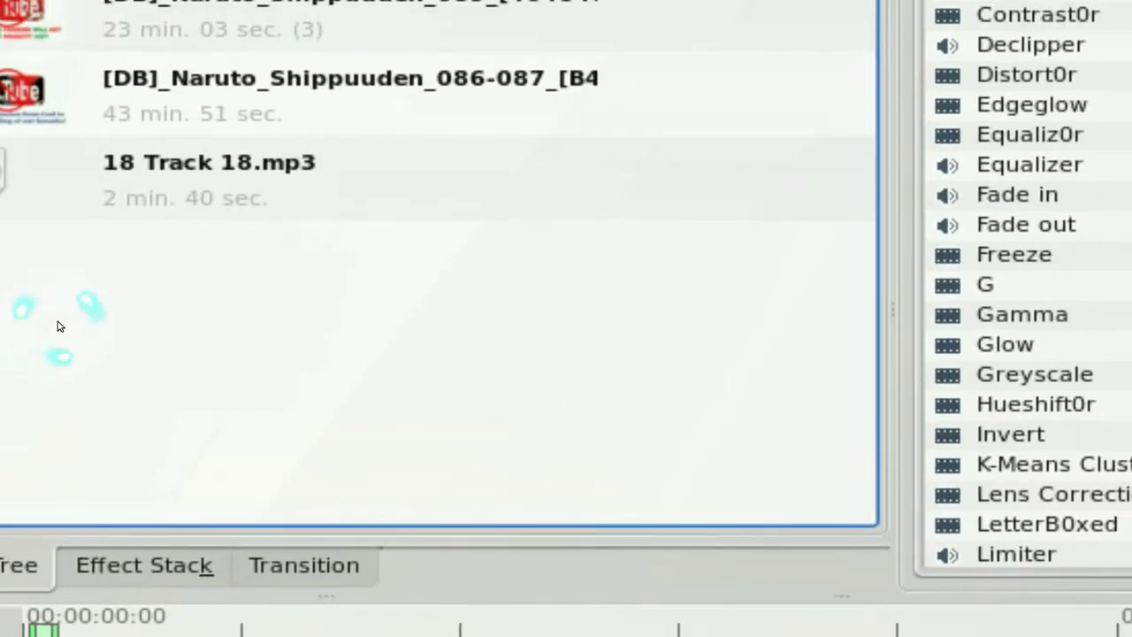
# Start a new title clip from the Project Tree's right-click menu.
pyautogui.rightClick(58, 326)
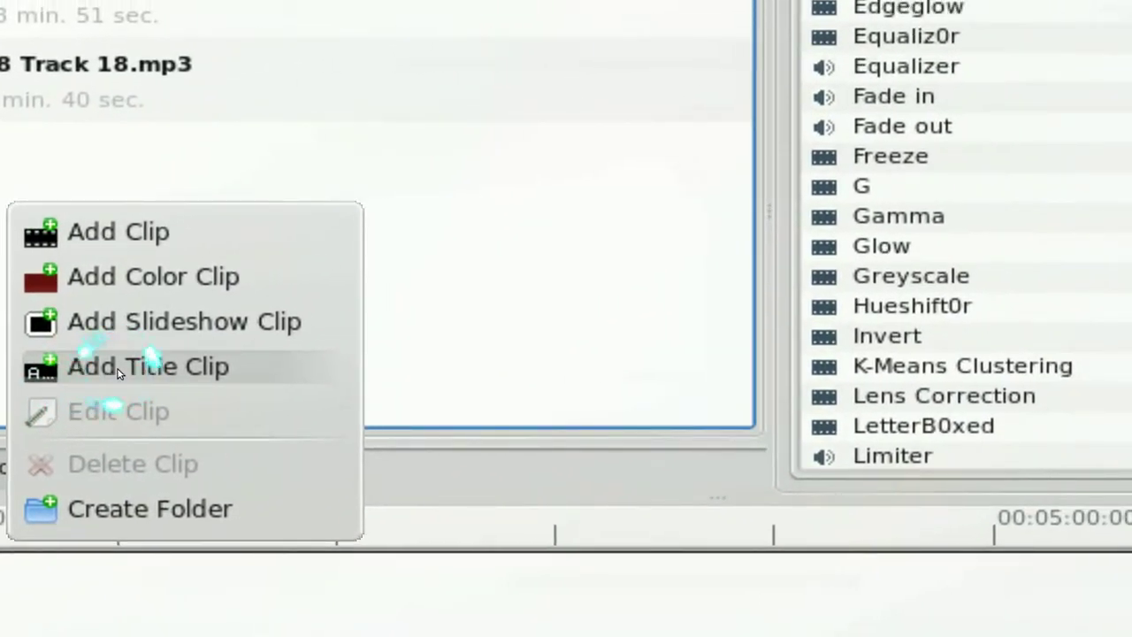
pyautogui.click(118, 368)
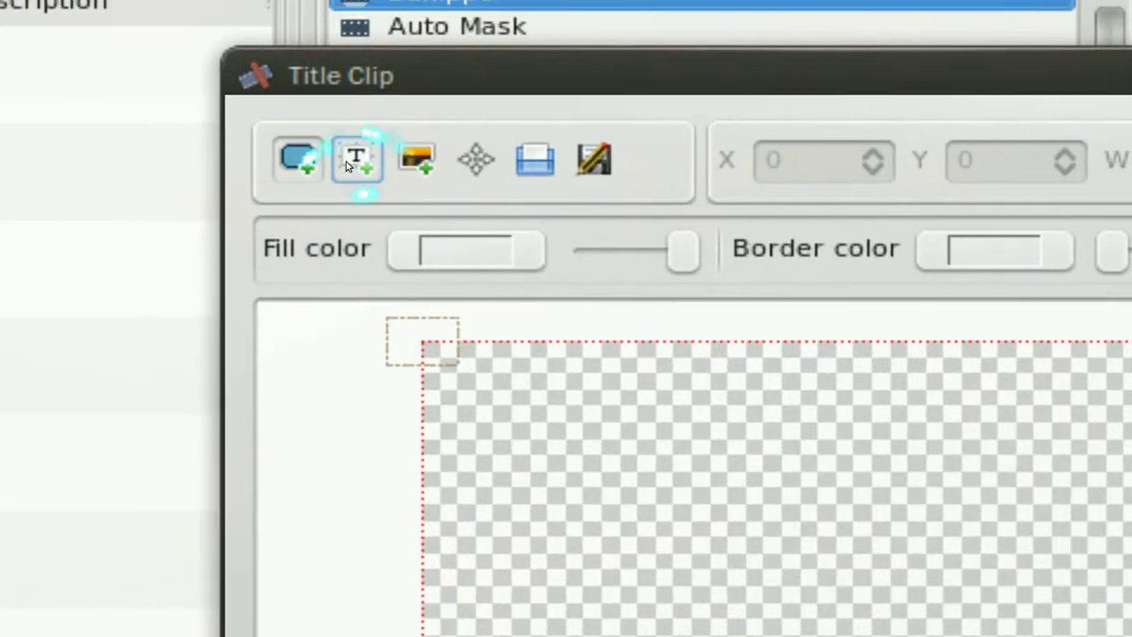
# Add the text 'HI Tubers' to the title canvas, adjust its width, and confirm the title.
pyautogui.click(347, 165)
pyautogui.write('HI Tubers')
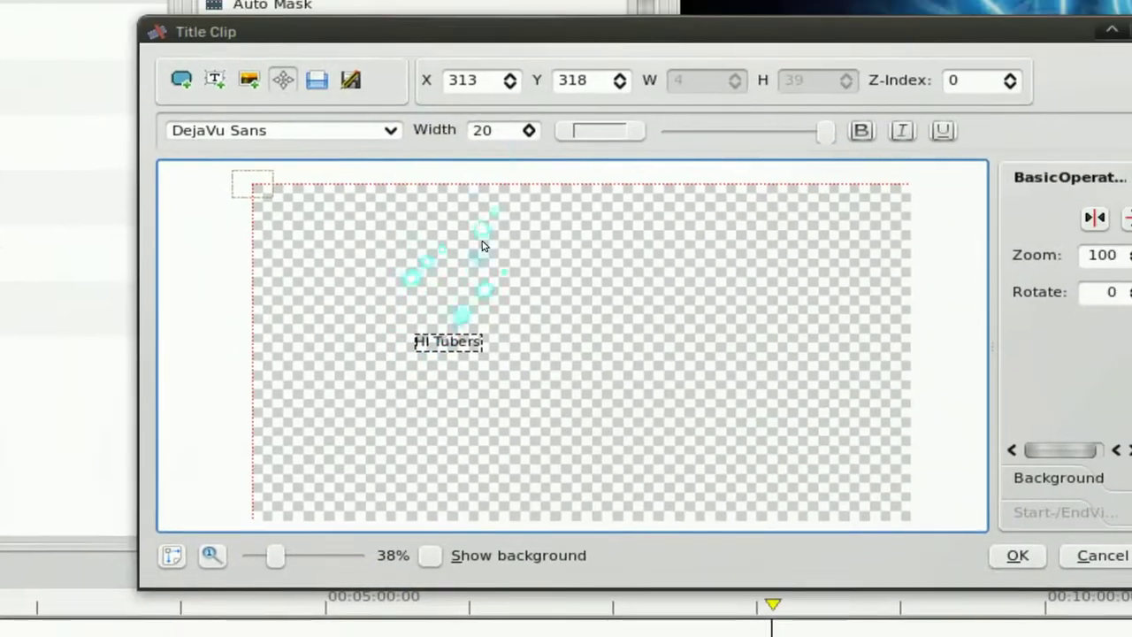
pyautogui.click(501, 187)
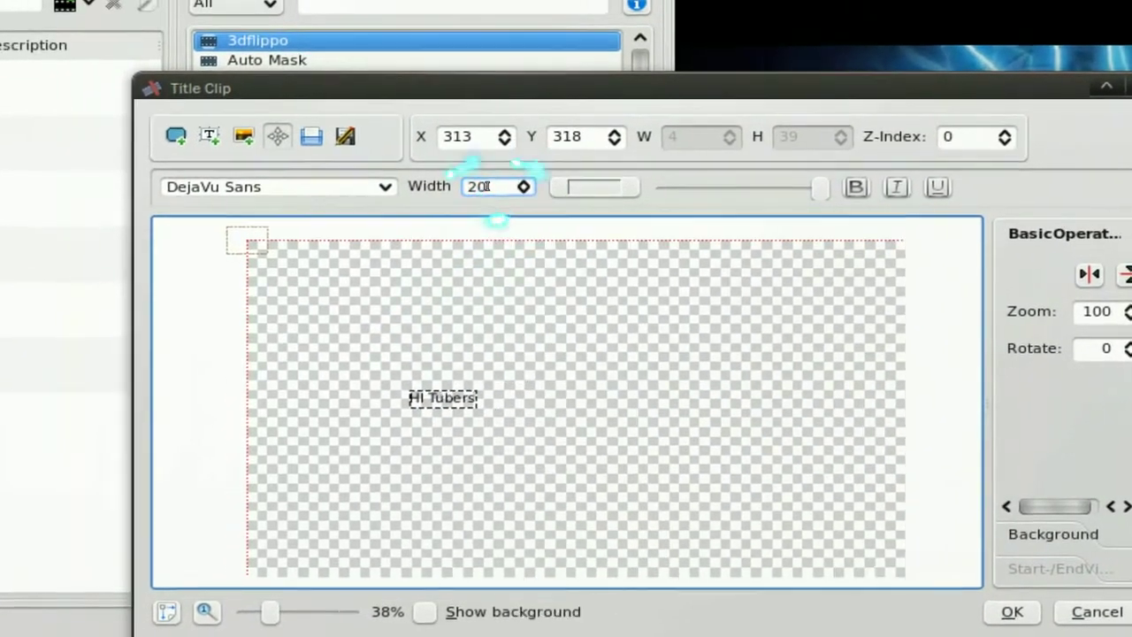
pyautogui.doubleClick(461, 185)
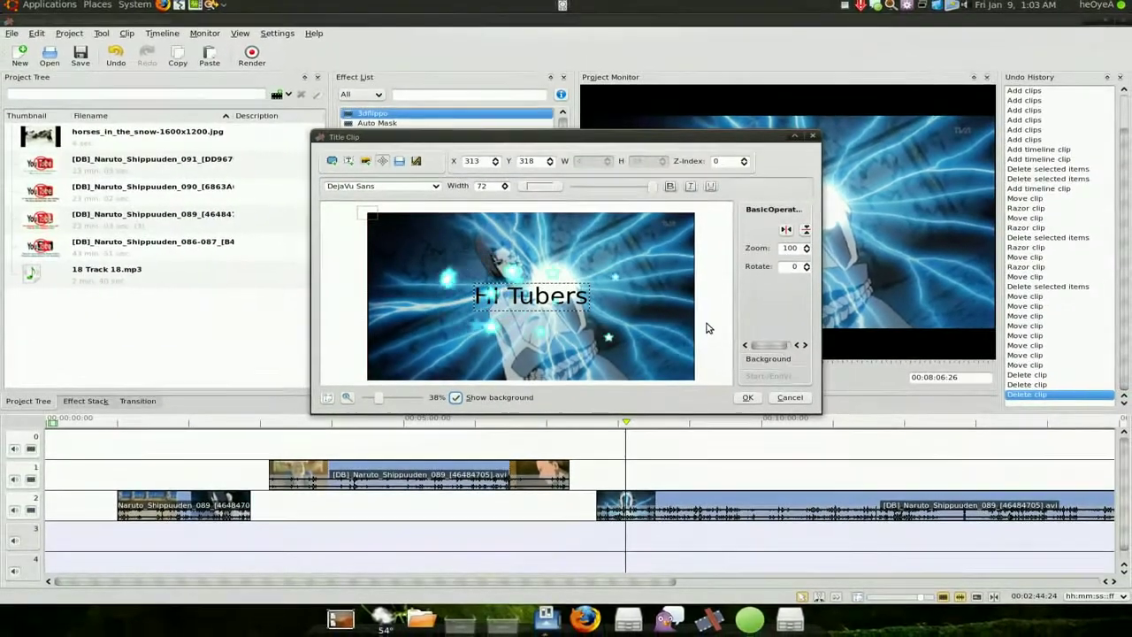
pyautogui.click(747, 397)
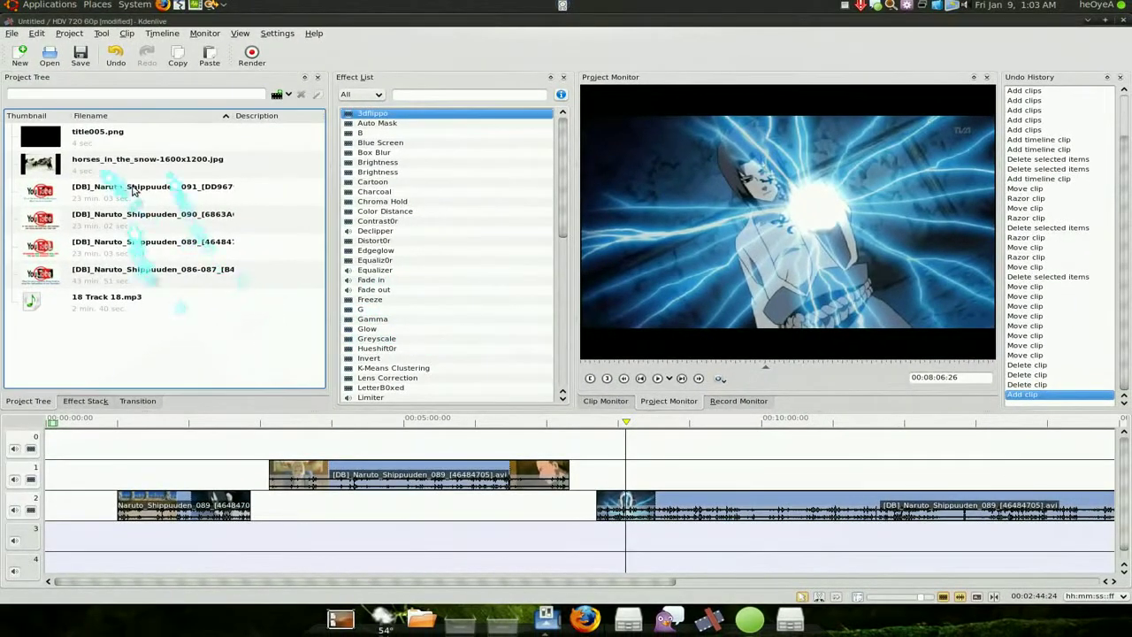
# Select the new title005.png clip in the Project Tree to preview it.
pyautogui.click(82, 135)
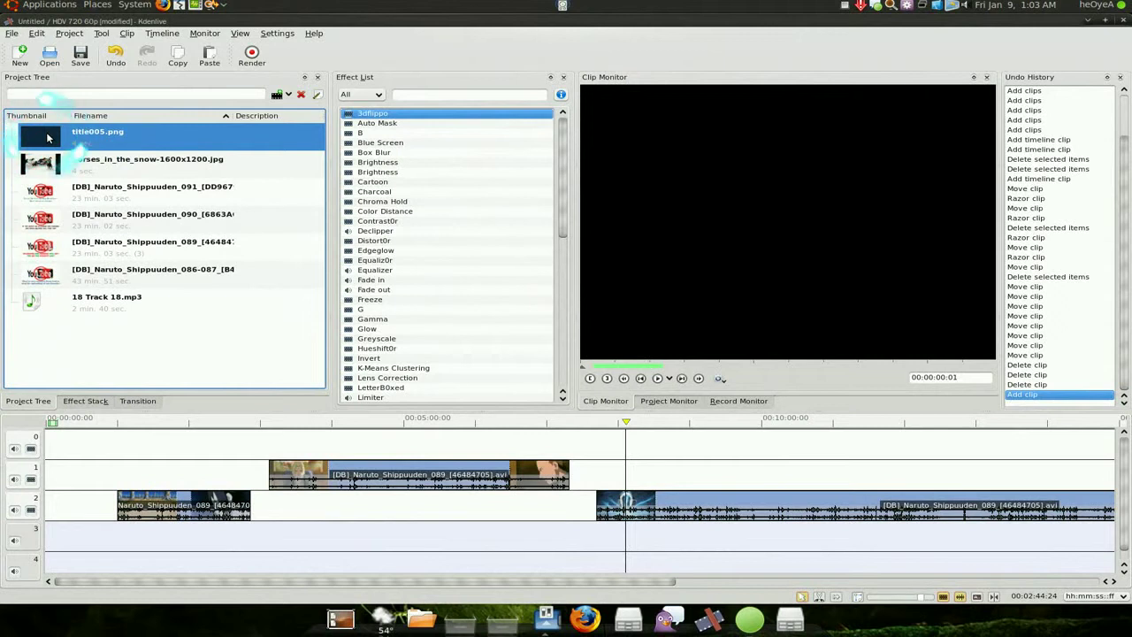
# Drop title005.png onto the top track above the upper video clip.
pyautogui.moveTo(181, 290); pyautogui.dragTo(275, 437)
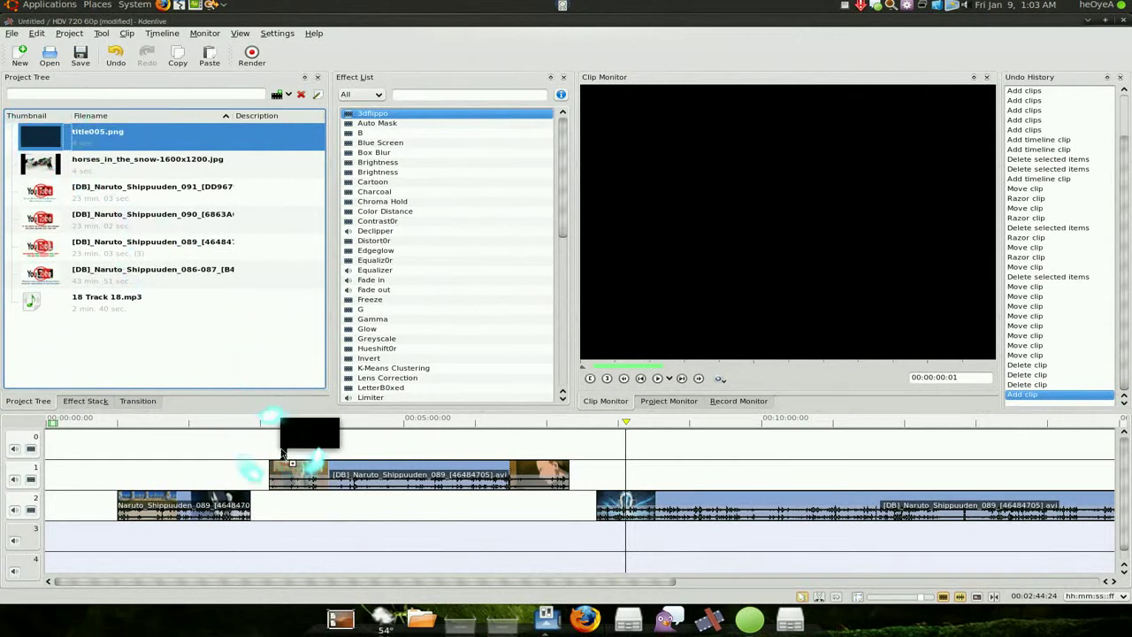
pyautogui.moveTo(282, 452); pyautogui.dragTo(283, 446)
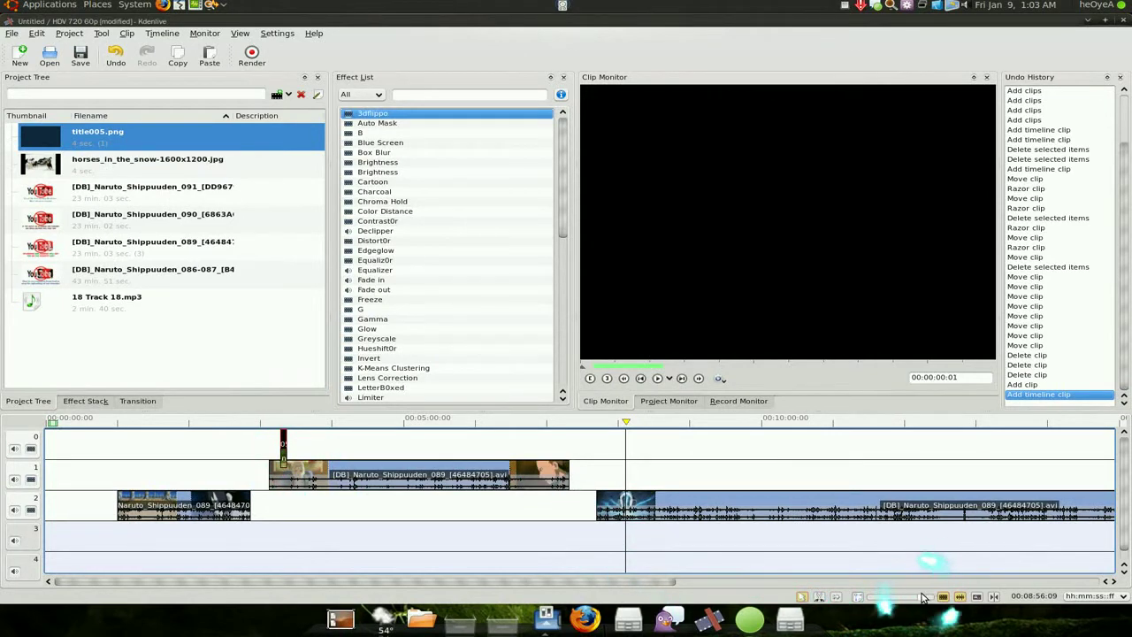
pyautogui.scroll(-1, 915, 601)
pyautogui.scroll(1, 915, 602)
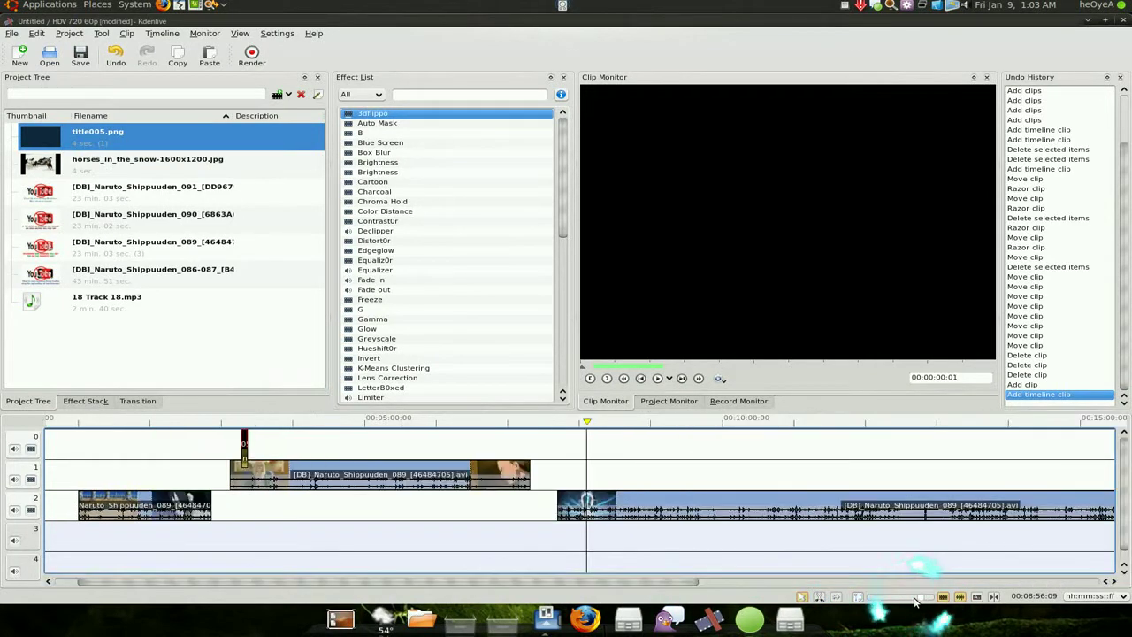
pyautogui.scroll(2, 915, 602)
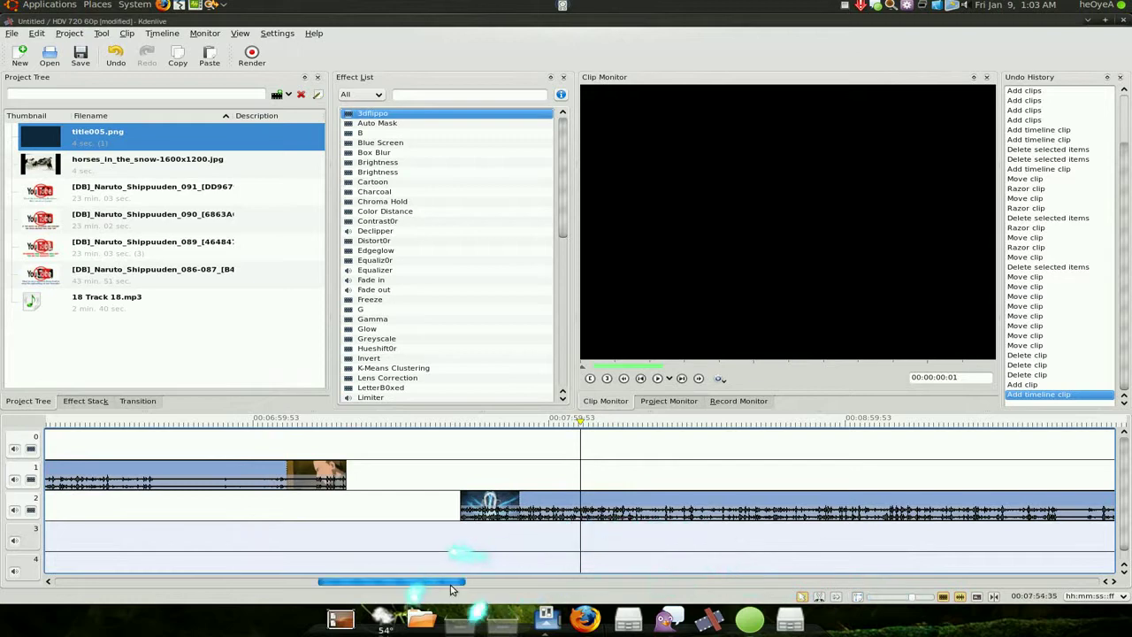
pyautogui.moveTo(451, 584); pyautogui.dragTo(246, 580)
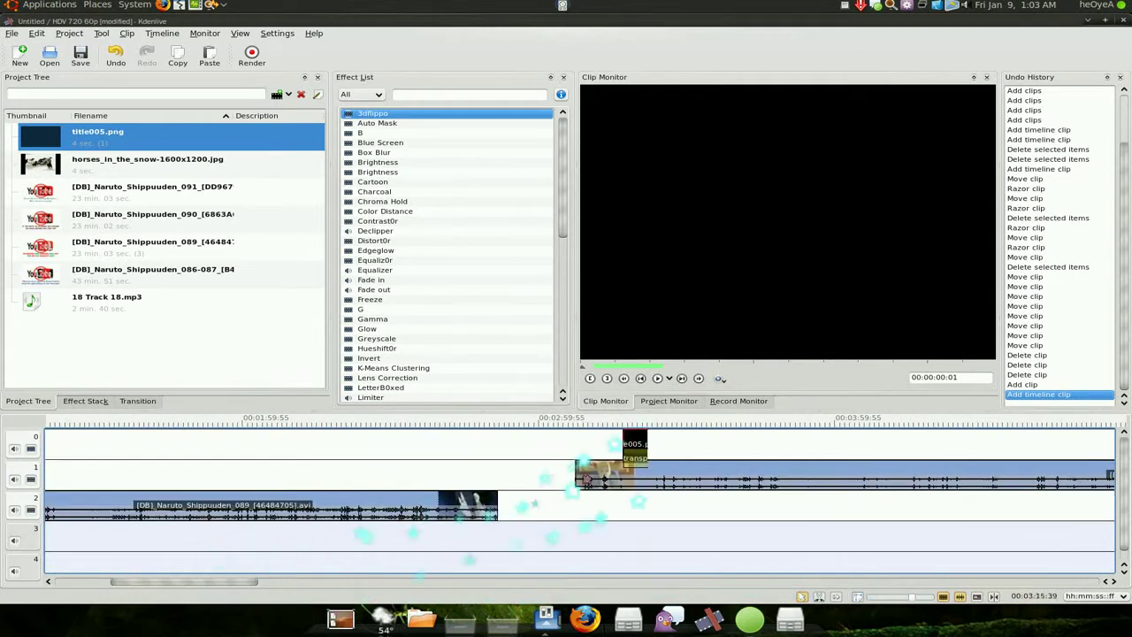
# Lengthen the title clip considerably and preview the frame where HI Tubers appears.
pyautogui.click(636, 458)
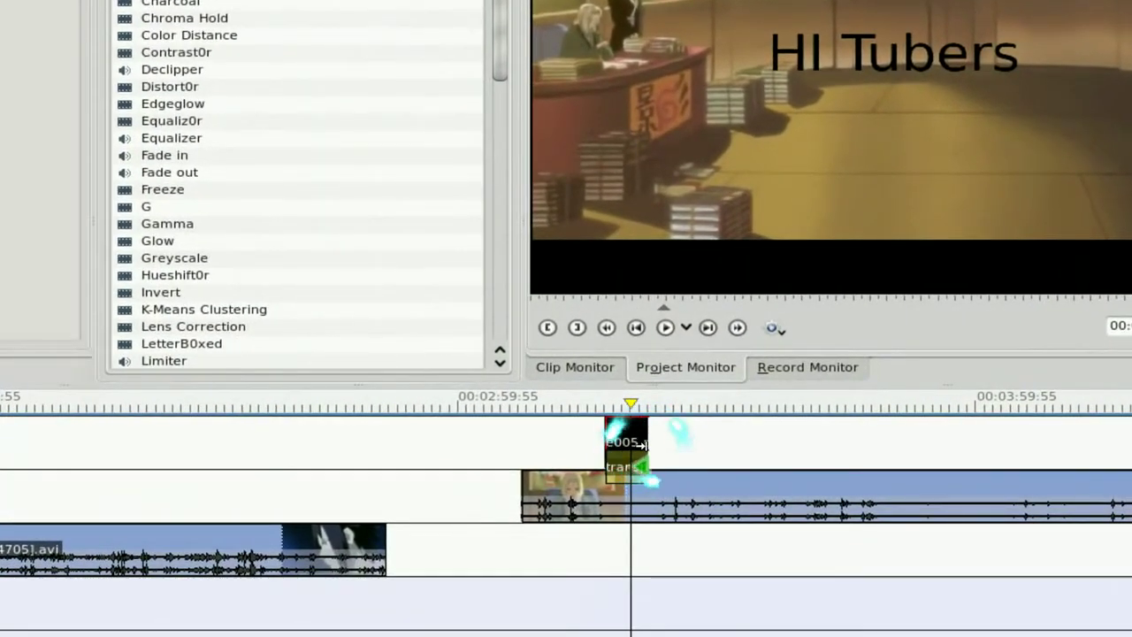
pyautogui.moveTo(644, 444); pyautogui.dragTo(762, 449)
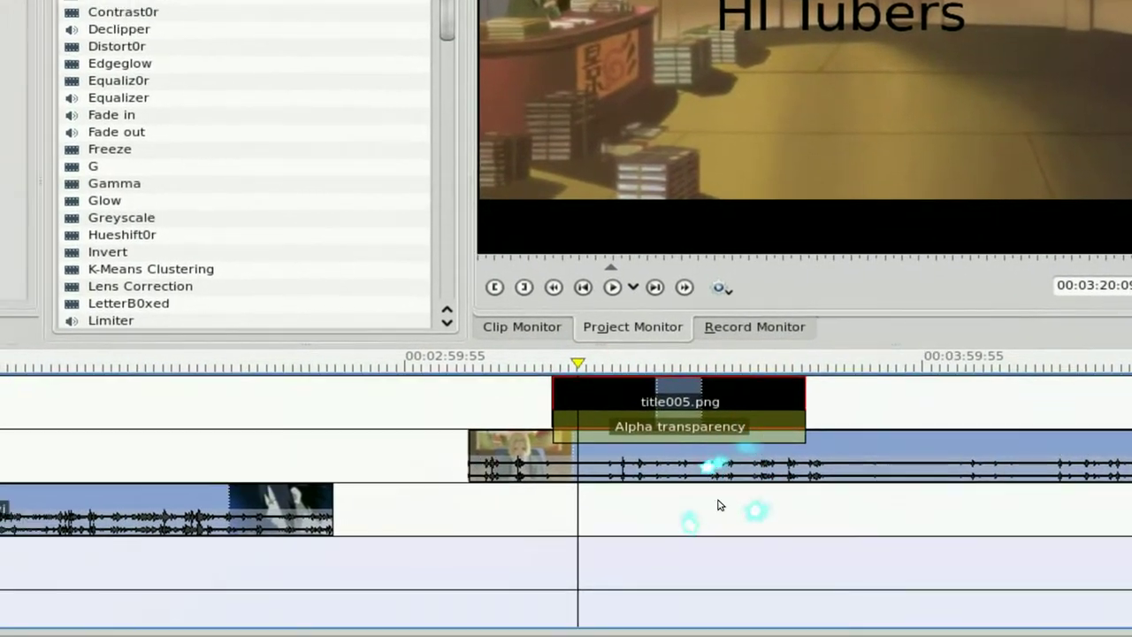
pyautogui.click(720, 505)
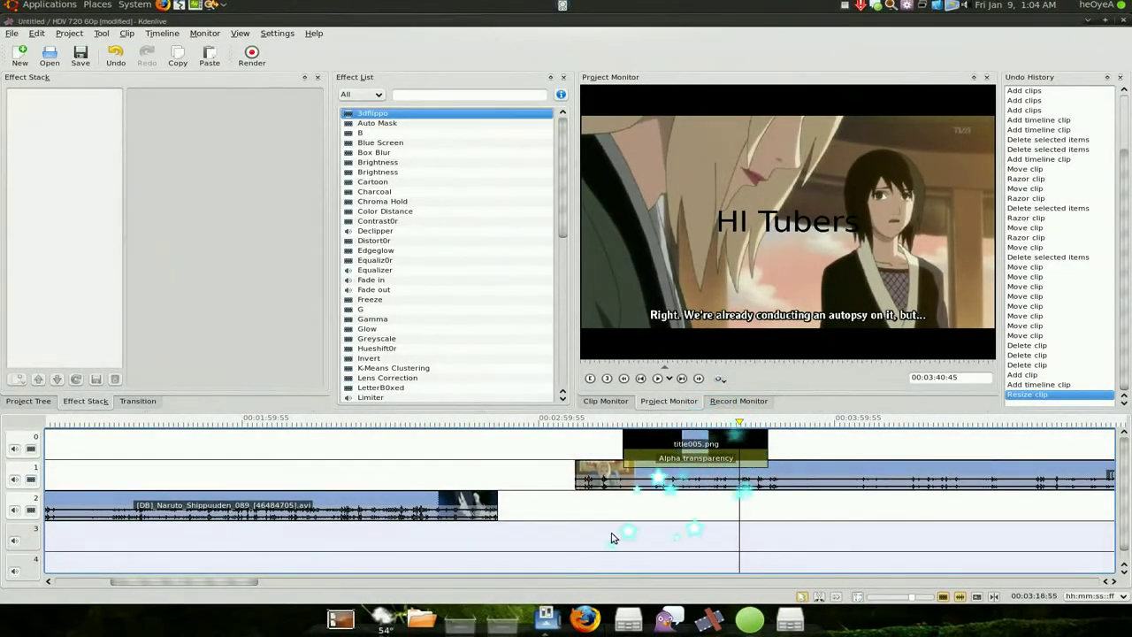
# Slide the later lower-track clip left so it overlaps the upper clip's end.
pyautogui.moveTo(262, 583); pyautogui.dragTo(405, 587)
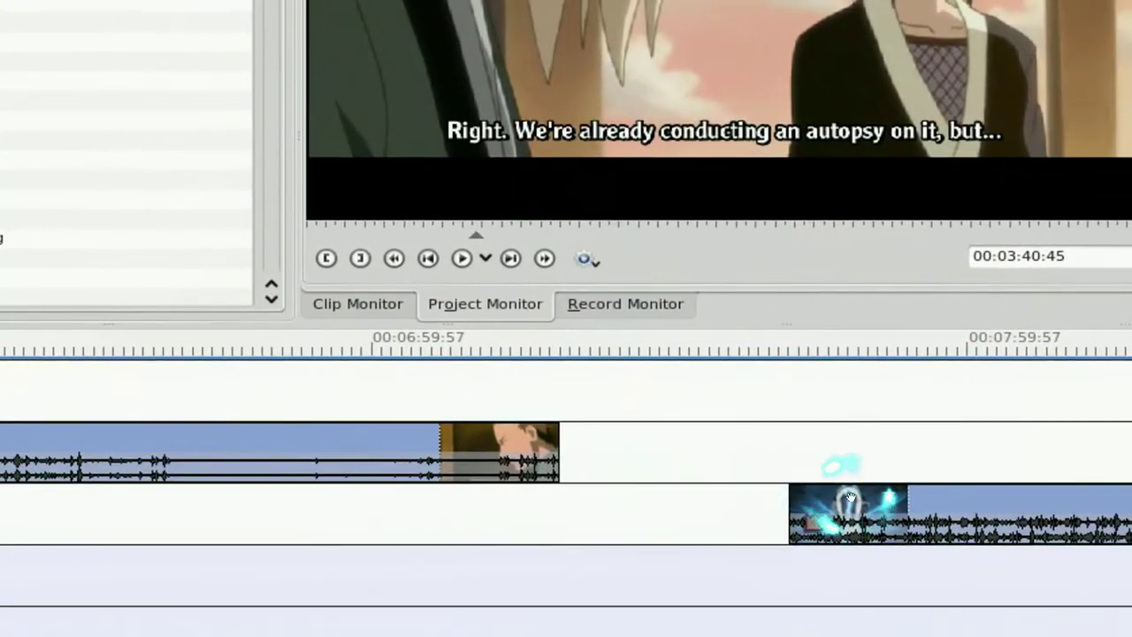
pyautogui.click(871, 522)
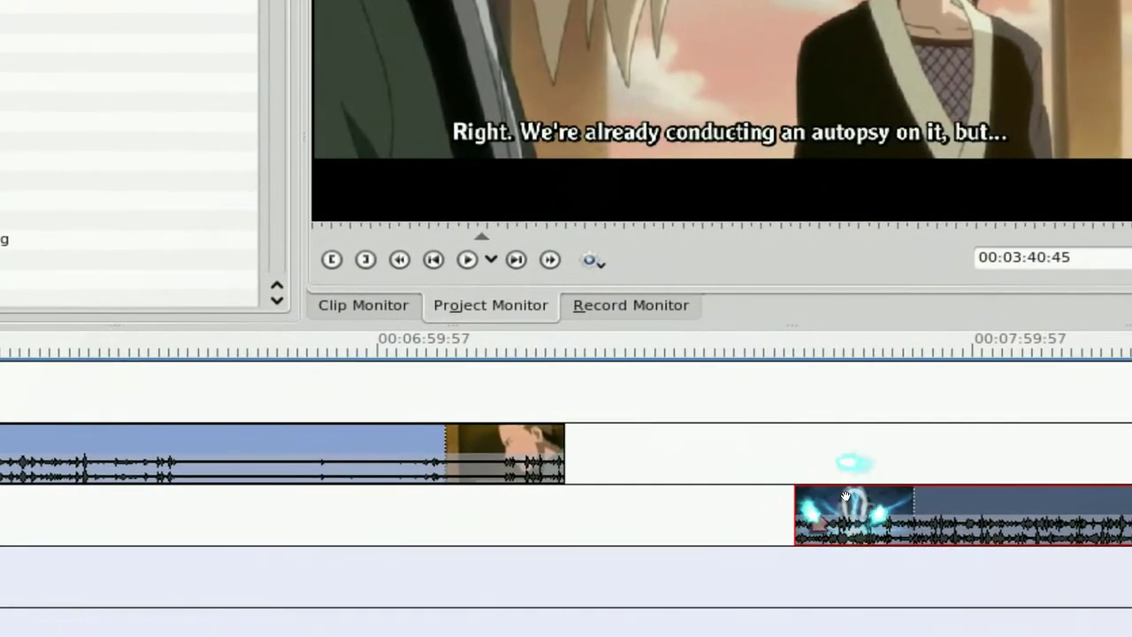
pyautogui.moveTo(806, 491); pyautogui.dragTo(730, 504)
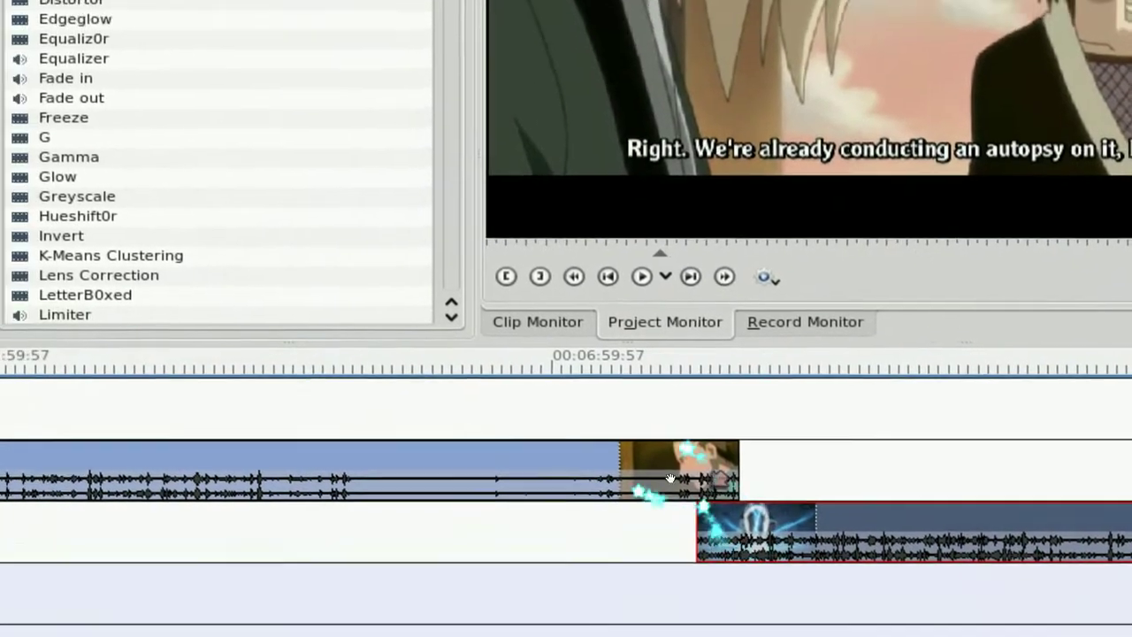
# Add a Luma transition at the two clips' overlap and select it for editing.
pyautogui.click(670, 478)
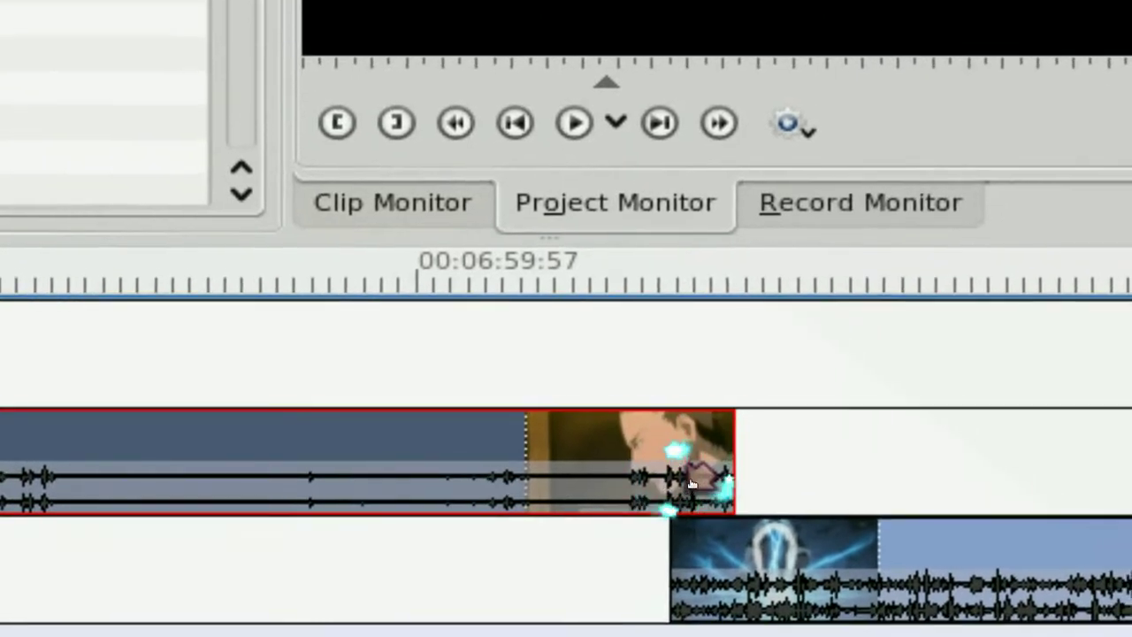
pyautogui.click(692, 482)
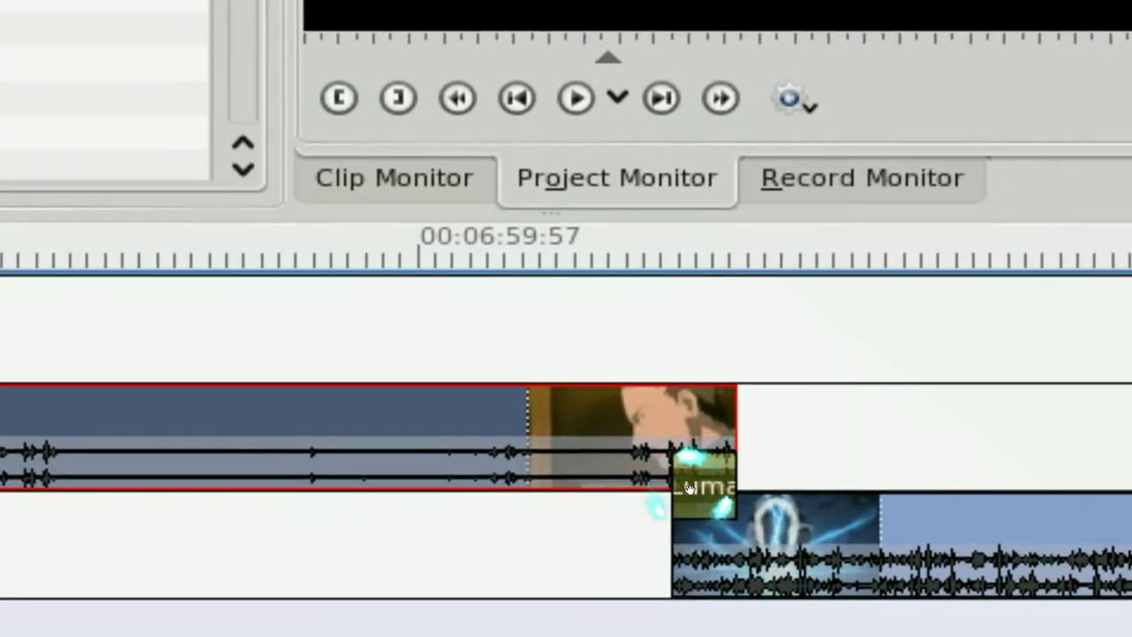
pyautogui.click(692, 486)
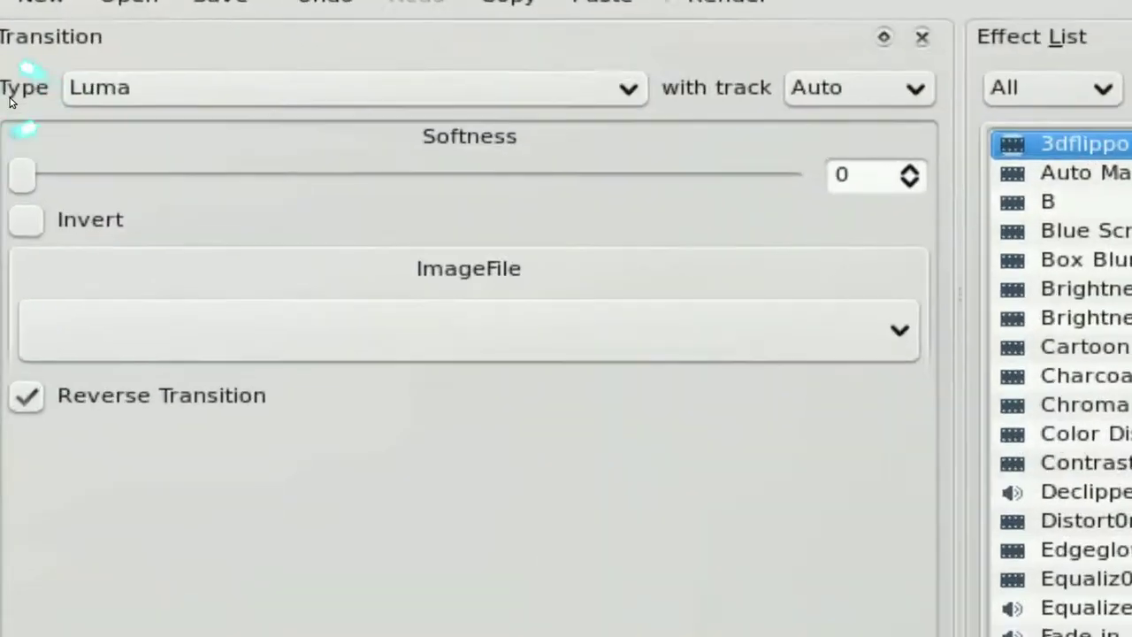
# Keep Luma as the transition type, set radial-bars.pgm as its wipe image, and cue playback.
pyautogui.click(79, 88)
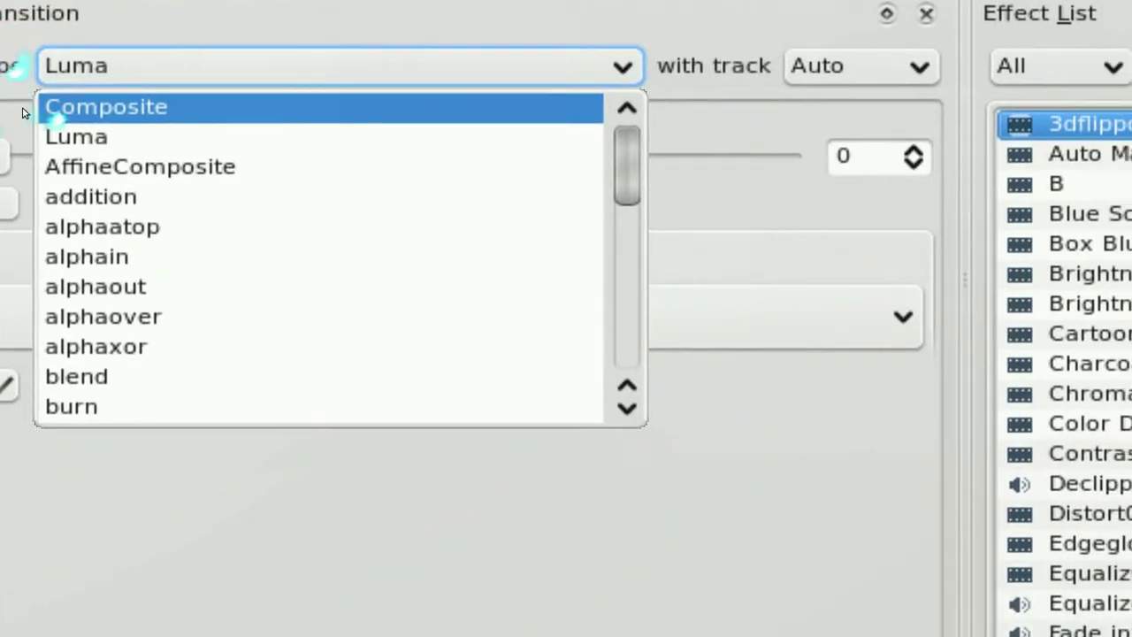
pyautogui.click(36, 142)
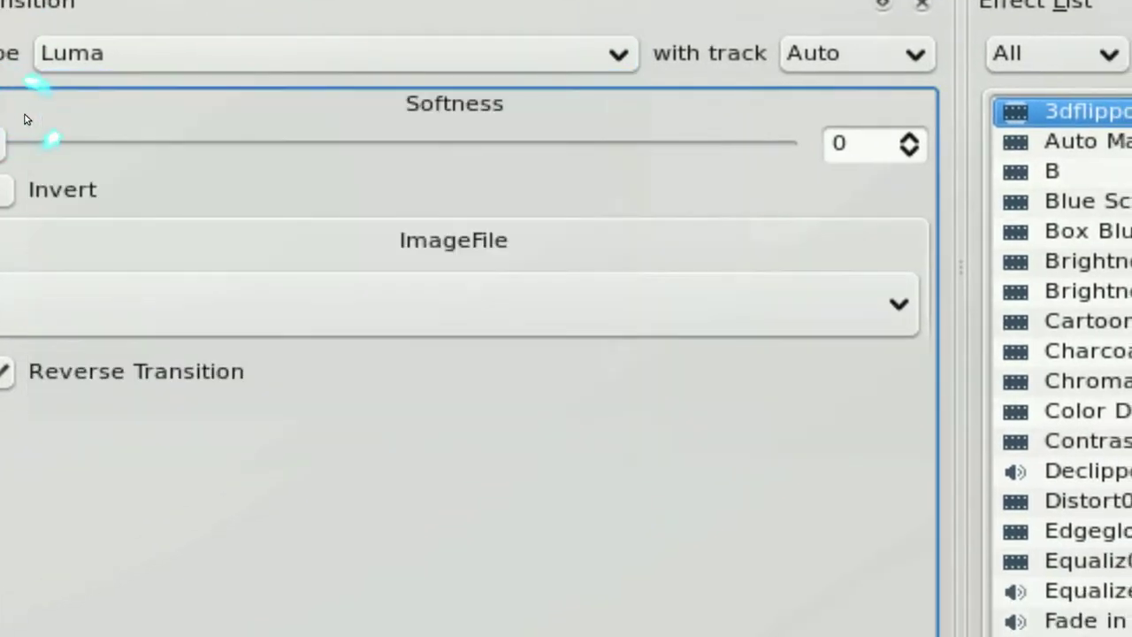
pyautogui.click(46, 99)
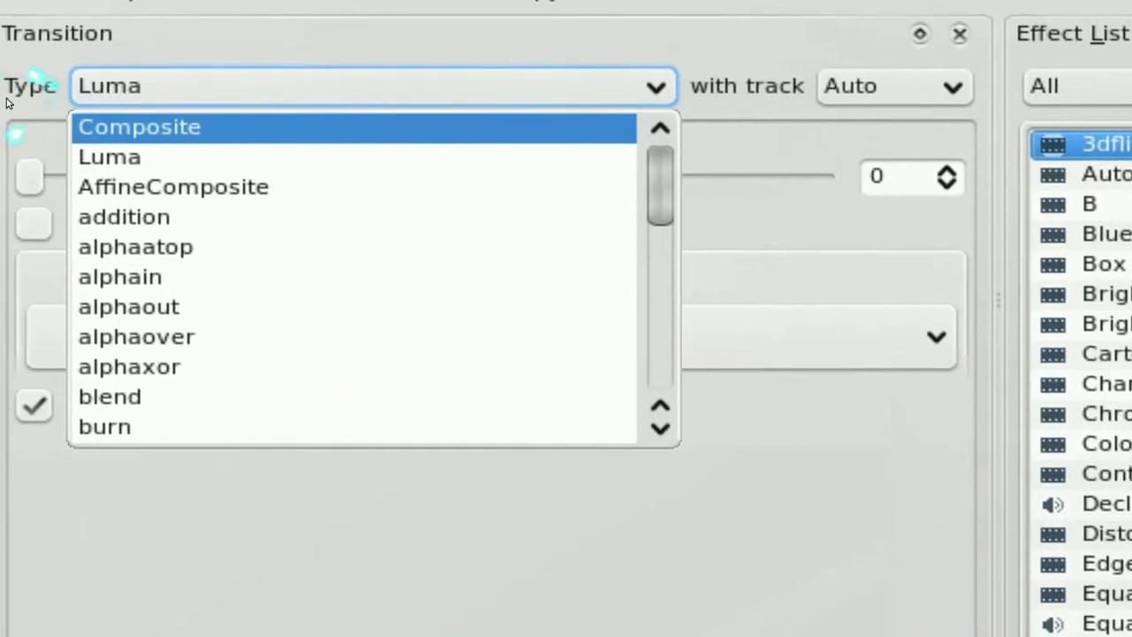
pyautogui.click(11, 97)
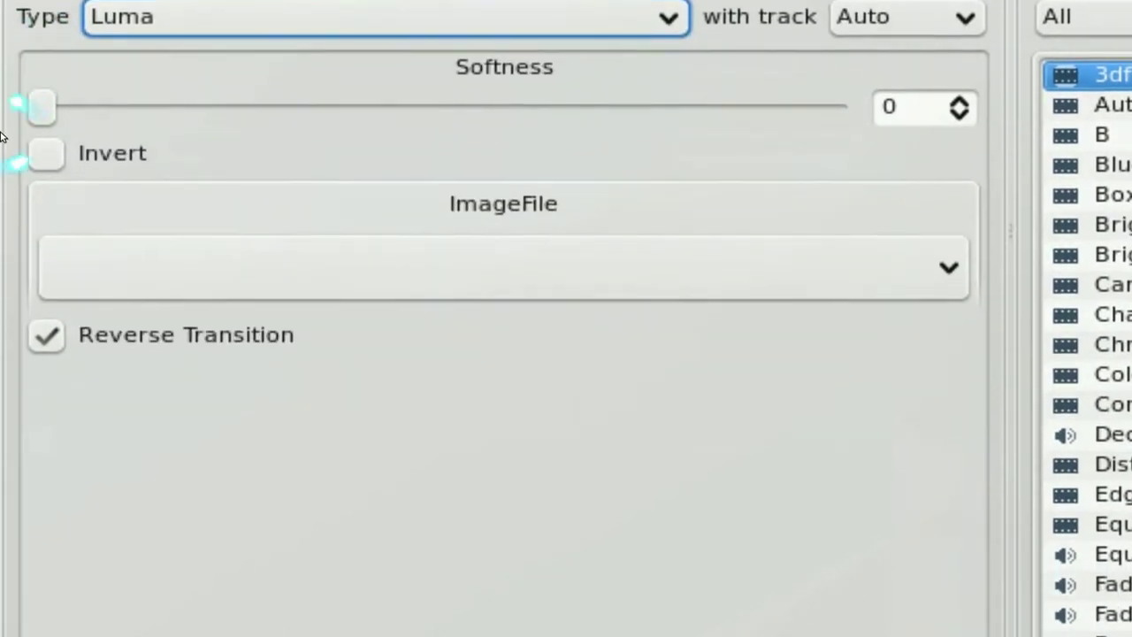
pyautogui.click(41, 277)
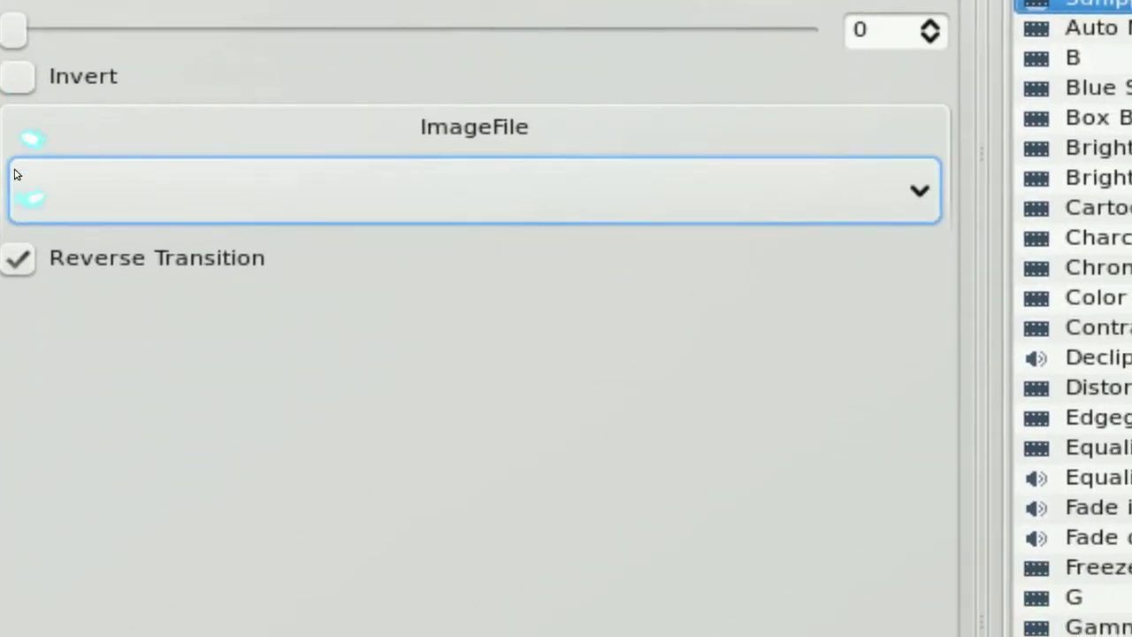
pyautogui.click(14, 175)
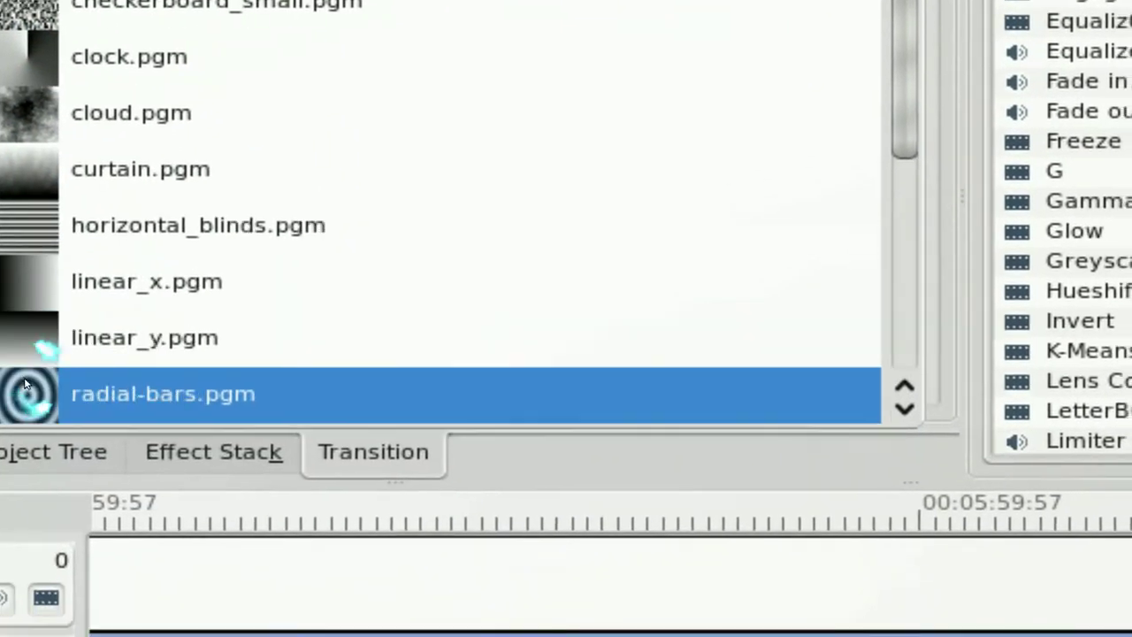
pyautogui.click(26, 385)
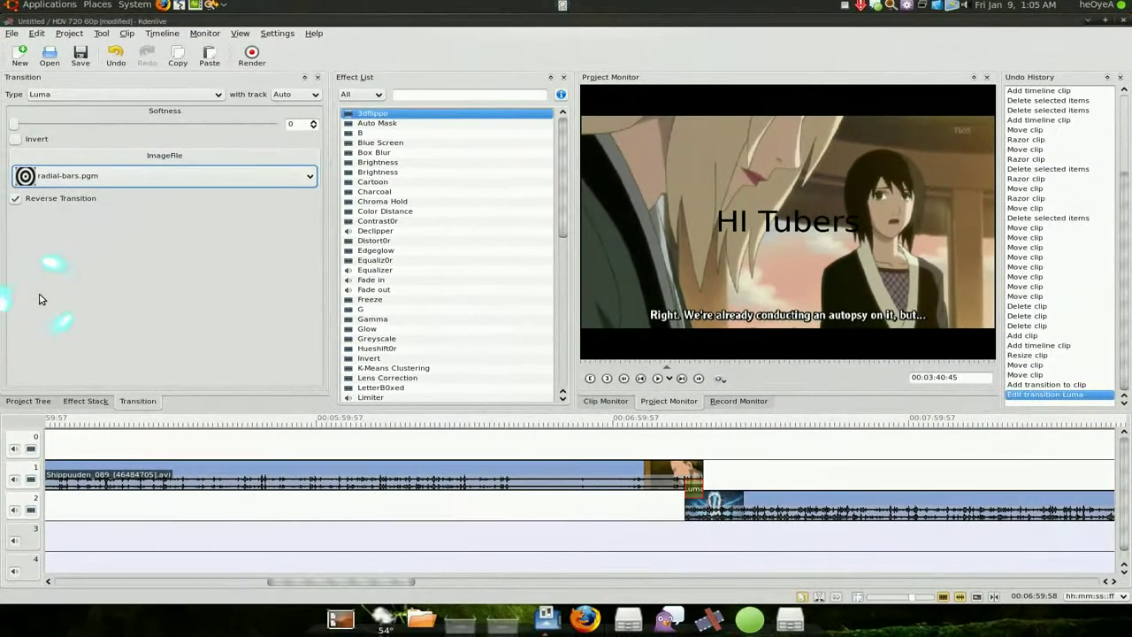
pyautogui.click(687, 535)
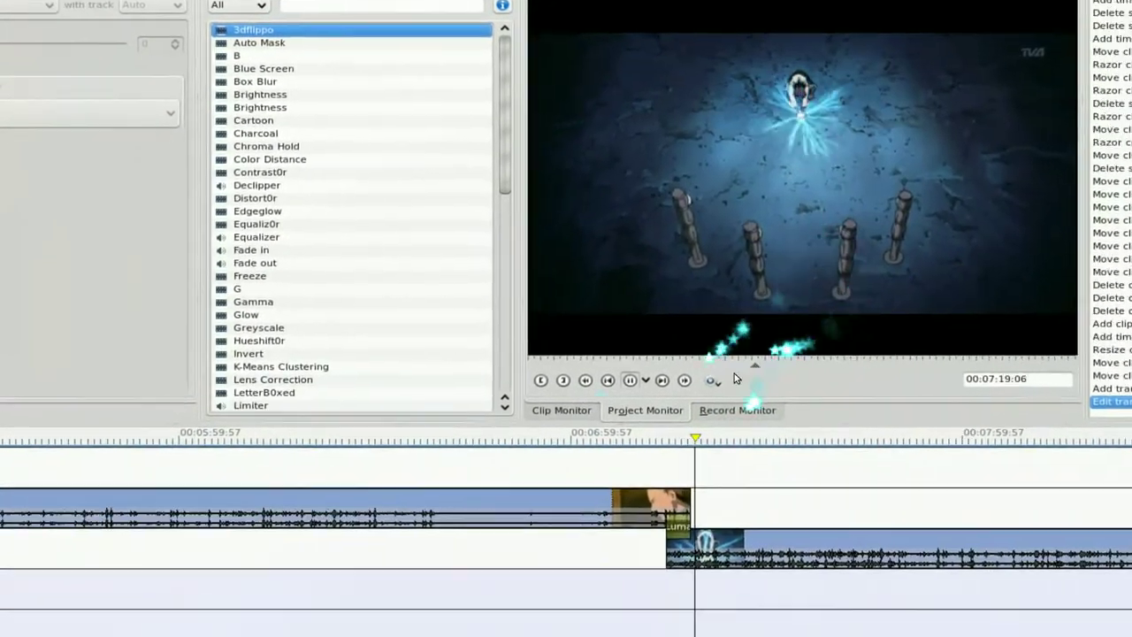
pyautogui.click(658, 378)
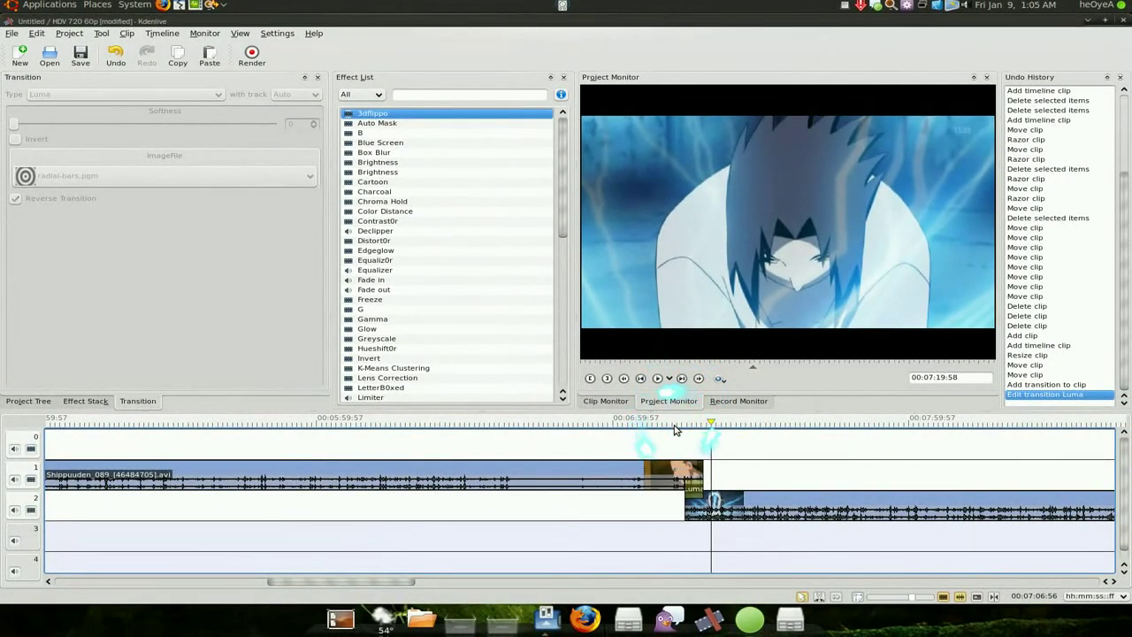
pyautogui.click(694, 487)
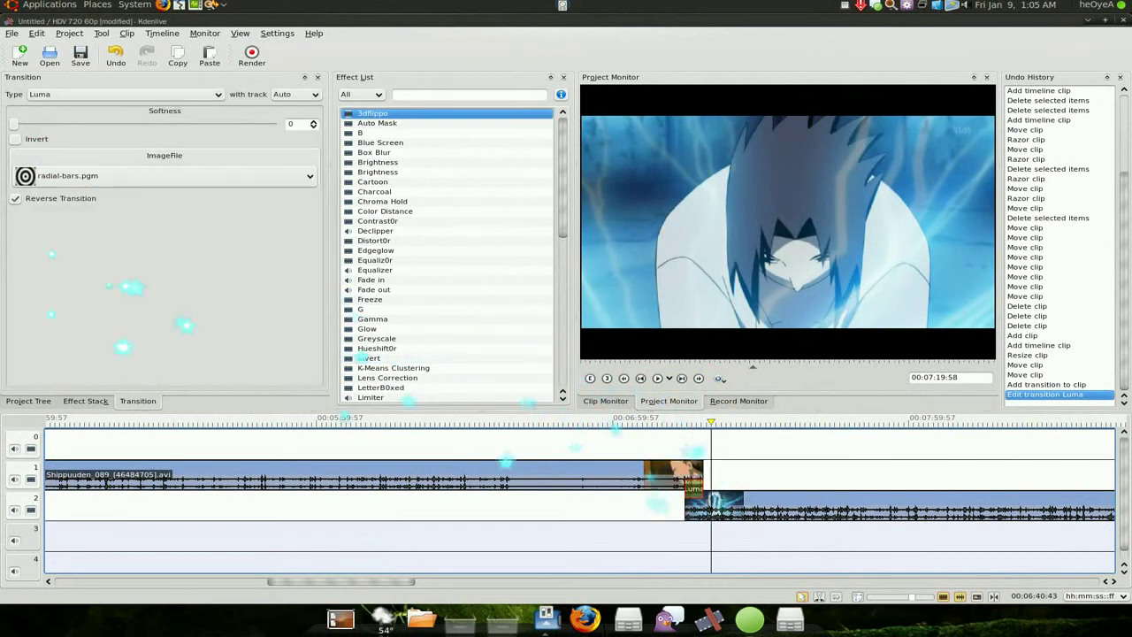